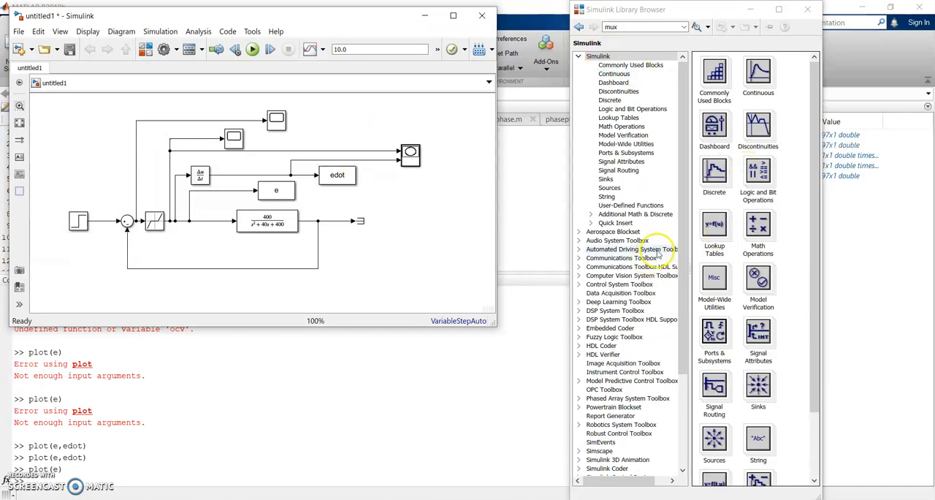
- Create a new blank Simulink model and move its window clear of the existing model's title bar
{"action": "left_click", "coordinate": [19, 32]}
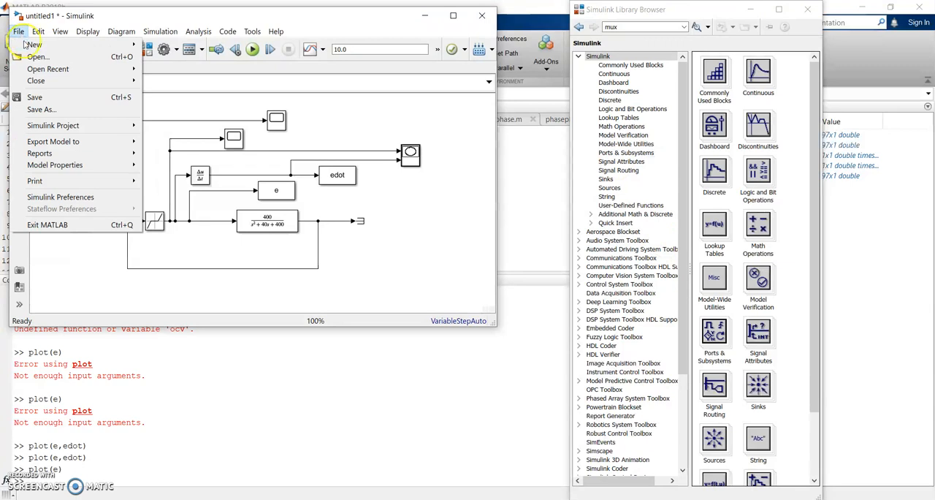
{"action": "mouse_move", "coordinate": [44, 45]}
{"action": "left_click", "coordinate": [214, 48]}
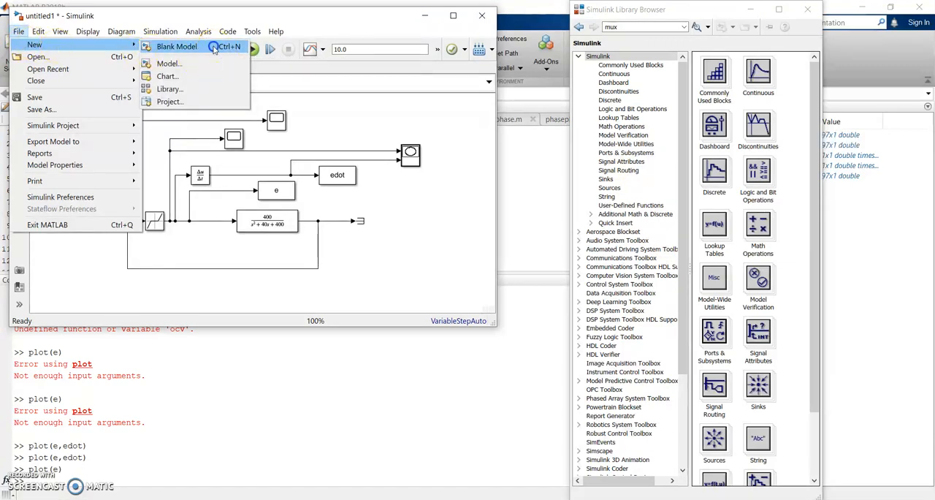
{"action": "left_click_drag", "start_coordinate": [341, 65], "coordinate": [337, 31]}
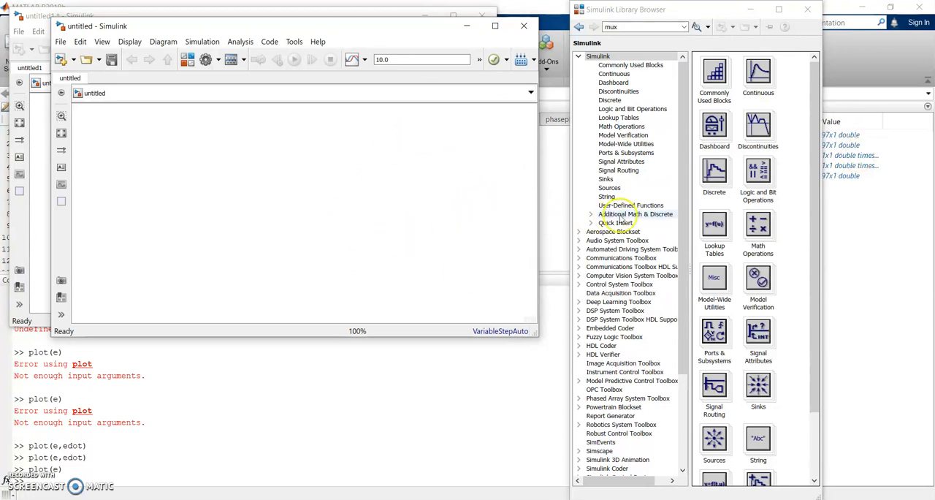
- Add a Step block from the Sources library to the blank model and set its step time to 0
{"action": "left_click", "coordinate": [612, 188]}
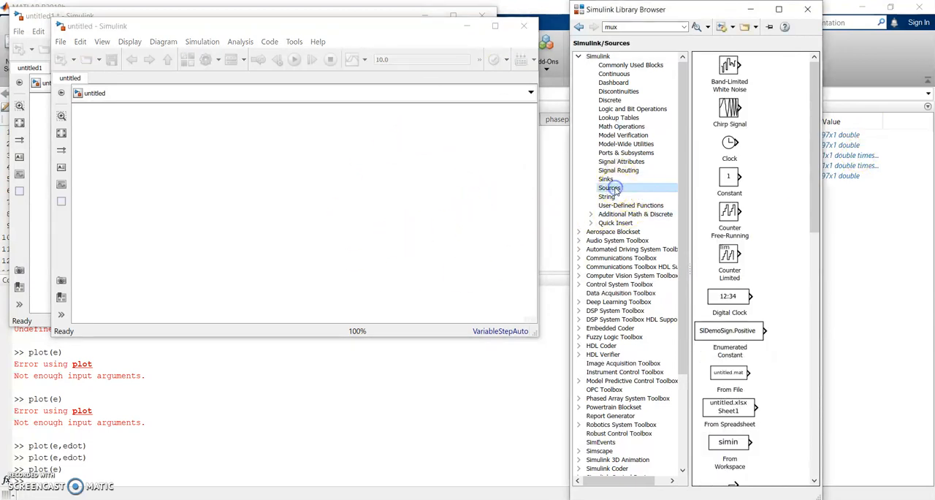
{"action": "left_click_drag", "start_coordinate": [812, 146], "coordinate": [809, 386]}
{"action": "left_click_drag", "start_coordinate": [729, 380], "coordinate": [179, 160]}
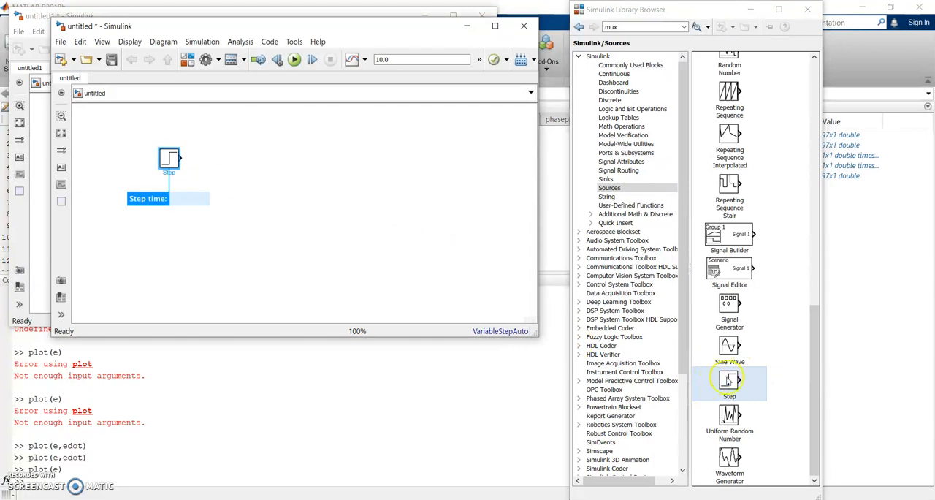
{"action": "left_click", "coordinate": [186, 198]}
{"action": "type", "text": "0"}
{"action": "key", "text": "Return"}
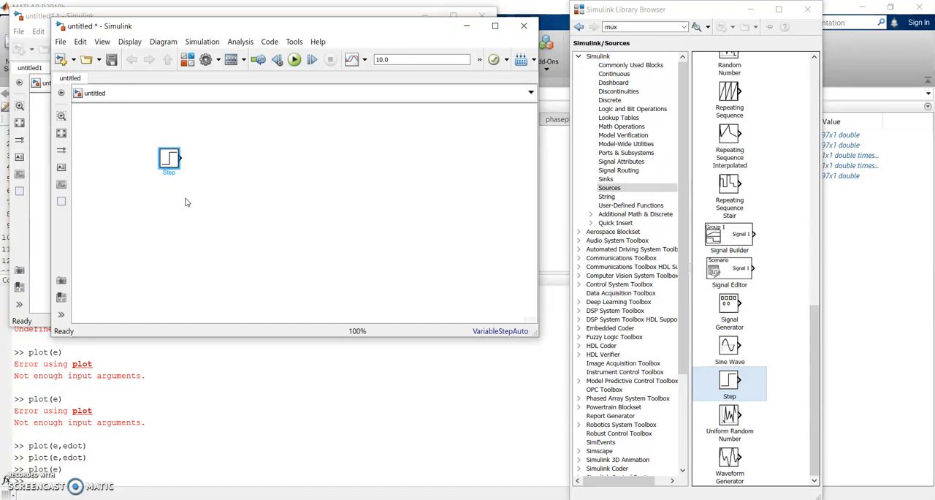
{"action": "double_click", "coordinate": [166, 156]}
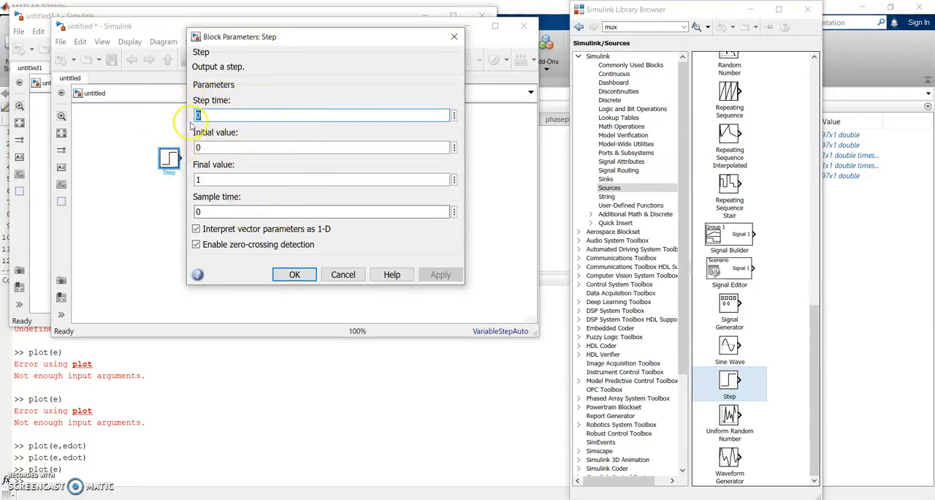
{"action": "left_click", "coordinate": [310, 271]}
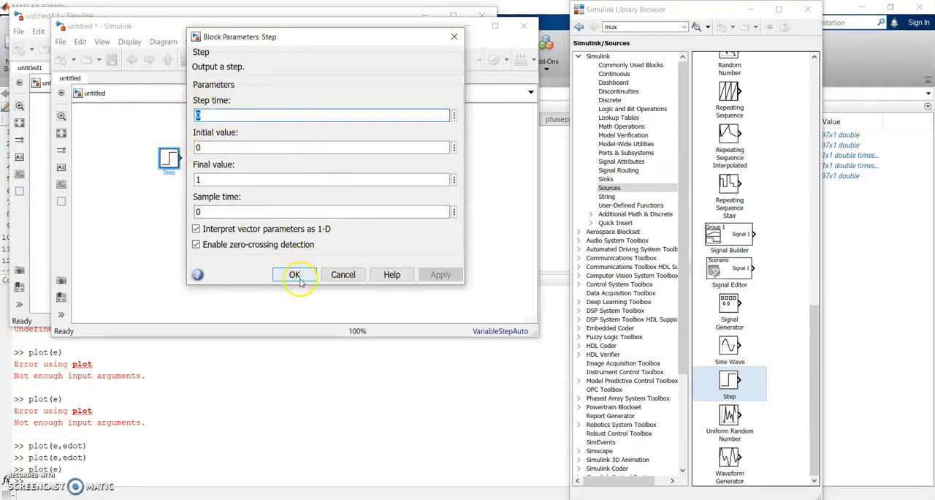
- Add a To Workspace block from the Sinks library and set its variable name to e, with Timeseries save format
{"action": "left_click", "coordinate": [617, 180]}
{"action": "left_click", "coordinate": [722, 216]}
{"action": "left_click_drag", "start_coordinate": [723, 218], "coordinate": [481, 130]}
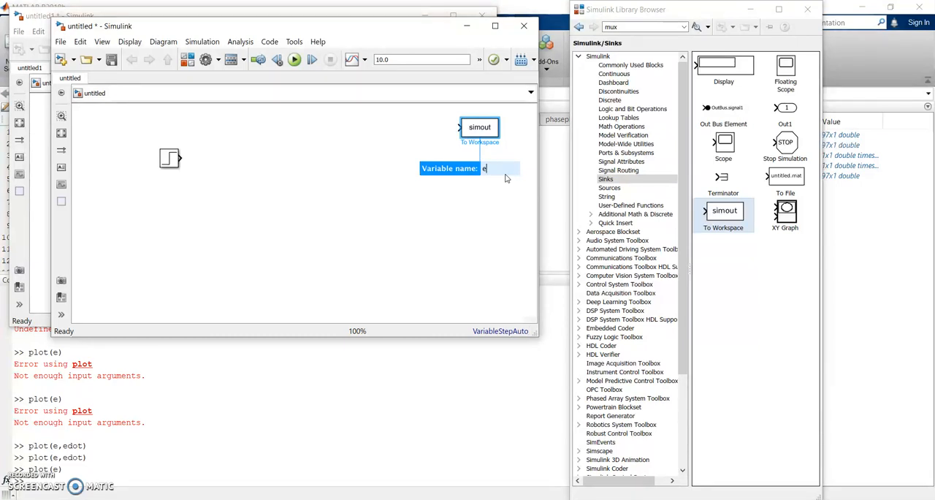
{"action": "left_click", "coordinate": [504, 181]}
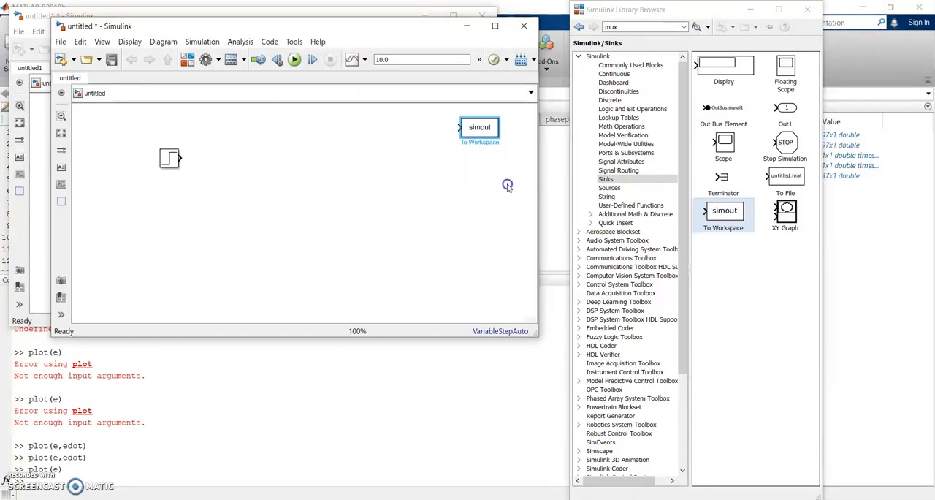
{"action": "left_click", "coordinate": [488, 134]}
{"action": "double_click", "coordinate": [481, 130]}
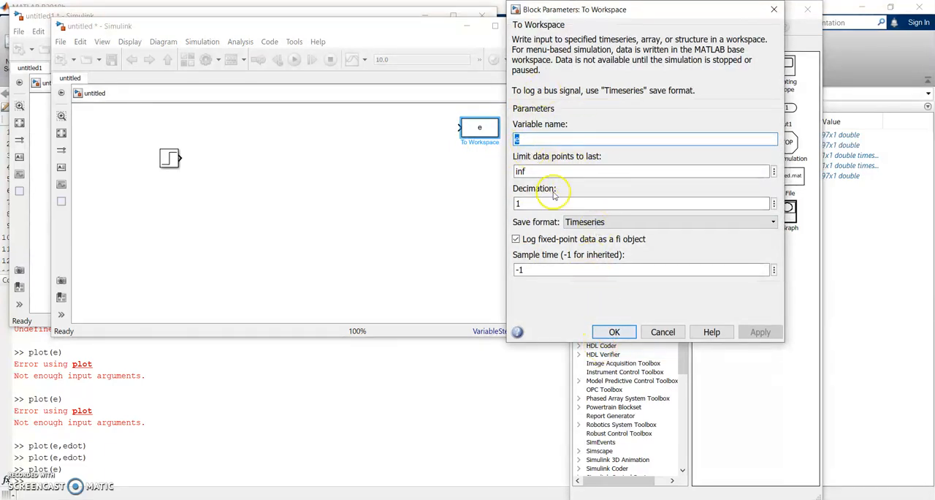
{"action": "left_click", "coordinate": [614, 331]}
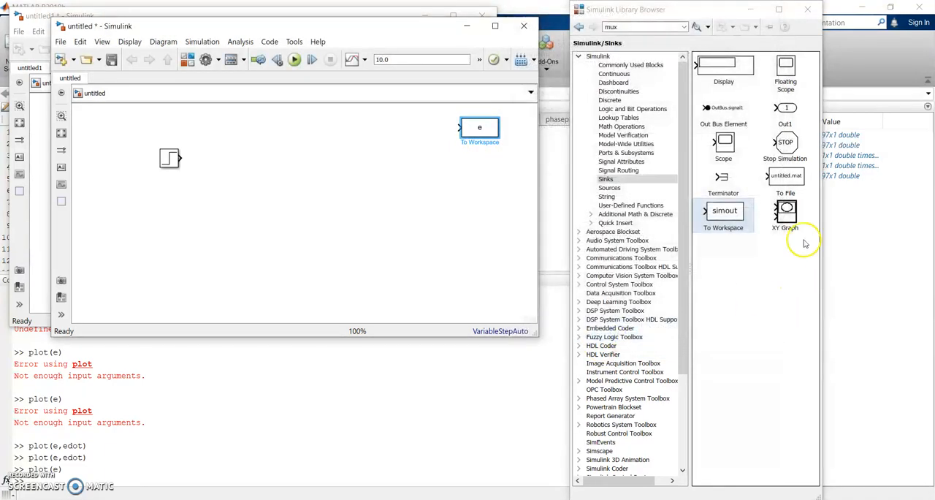
- Add XY Graph, Scope and Terminator blocks from the Sinks library near the To Workspace block
{"action": "left_click_drag", "start_coordinate": [786, 216], "coordinate": [485, 165]}
{"action": "left_click_drag", "start_coordinate": [724, 145], "coordinate": [486, 206]}
{"action": "left_click_drag", "start_coordinate": [724, 179], "coordinate": [449, 162]}
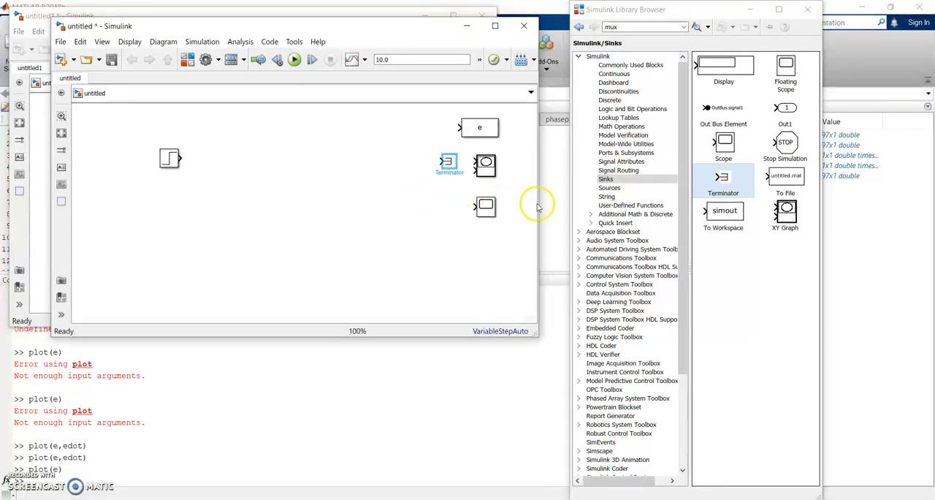
- Add a Transport Delay block from the Continuous library beside the Step block, with a time delay of 0.4
{"action": "left_click", "coordinate": [630, 74]}
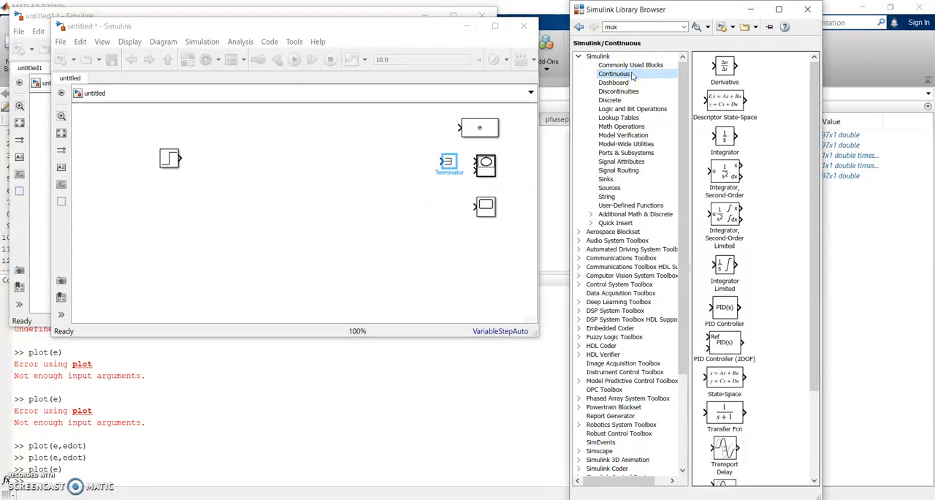
{"action": "left_click_drag", "start_coordinate": [818, 83], "coordinate": [816, 196]}
{"action": "left_click_drag", "start_coordinate": [725, 338], "coordinate": [249, 162]}
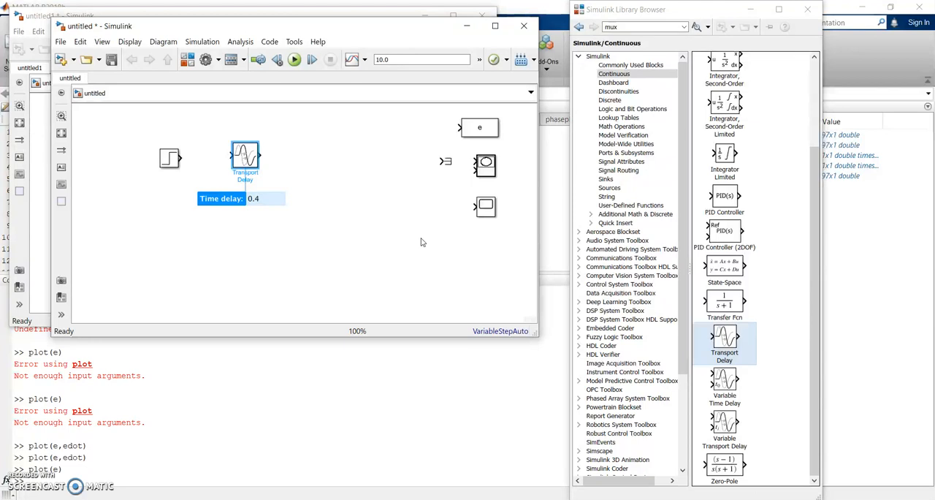
- Set the Transport Delay block's Pade order for linearization to 1
{"action": "double_click", "coordinate": [236, 166]}
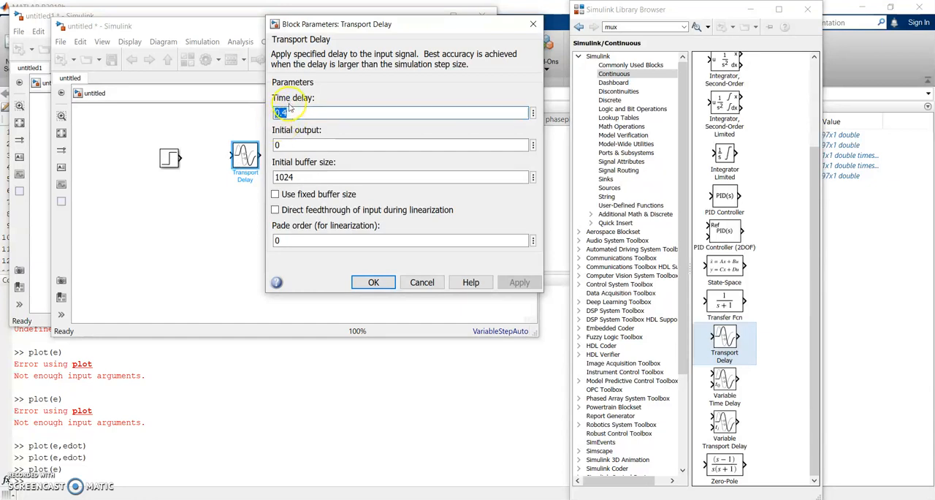
{"action": "double_click", "coordinate": [322, 242]}
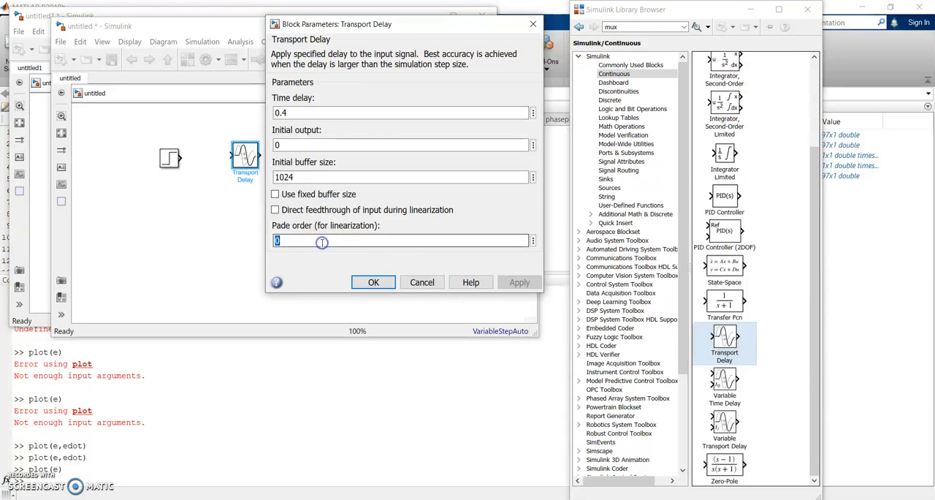
{"action": "key", "text": "BackSpace"}
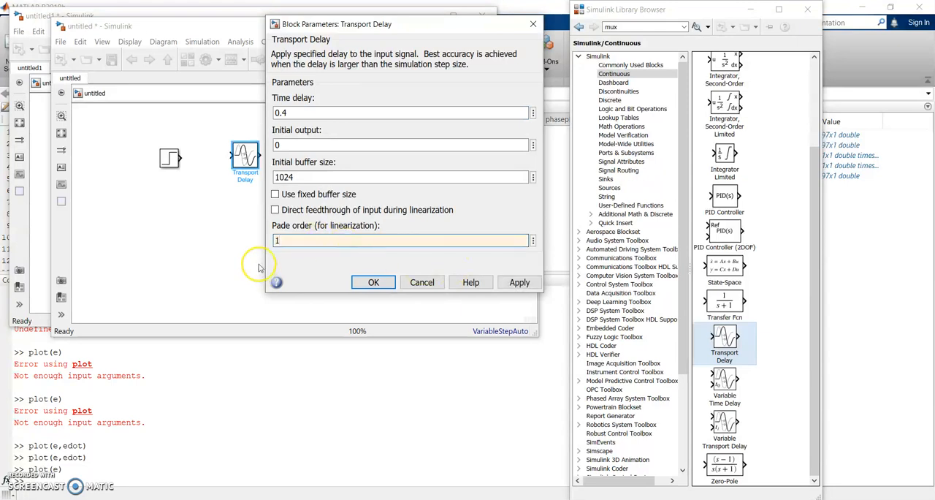
{"action": "left_click", "coordinate": [515, 284]}
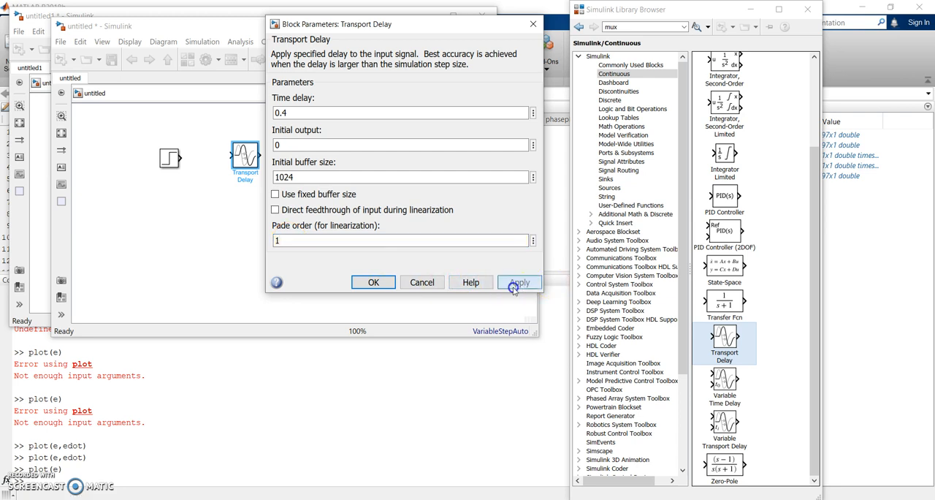
{"action": "left_click", "coordinate": [373, 282]}
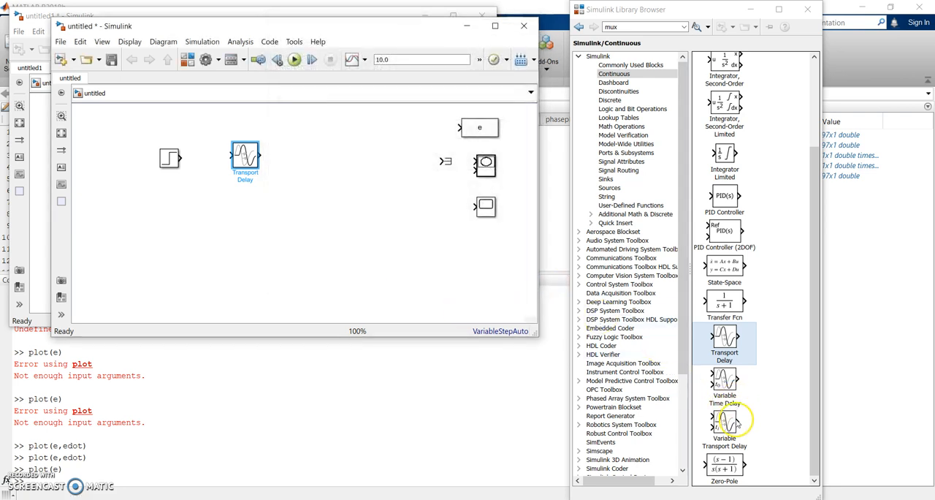
- Add a Transfer Fcn block beside the Transport Delay and set its numerator coefficients to [400]
{"action": "left_click_drag", "start_coordinate": [725, 301], "coordinate": [327, 156]}
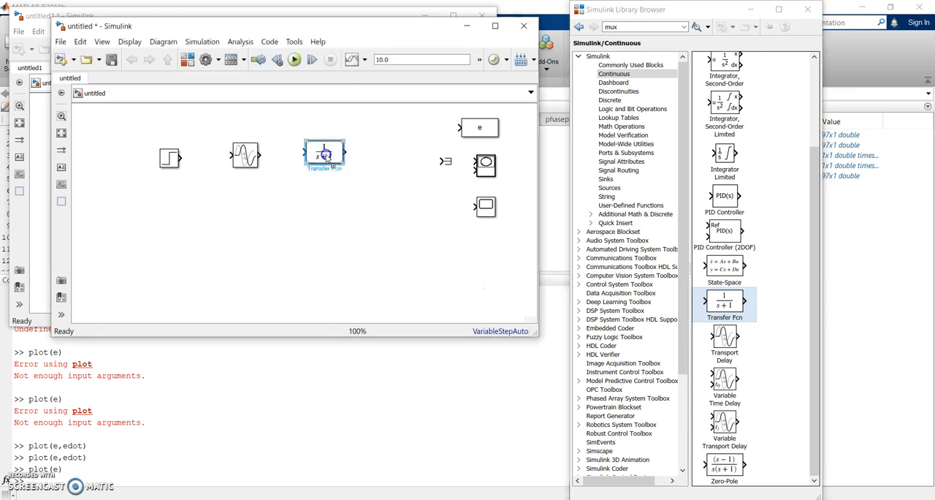
{"action": "double_click", "coordinate": [327, 156]}
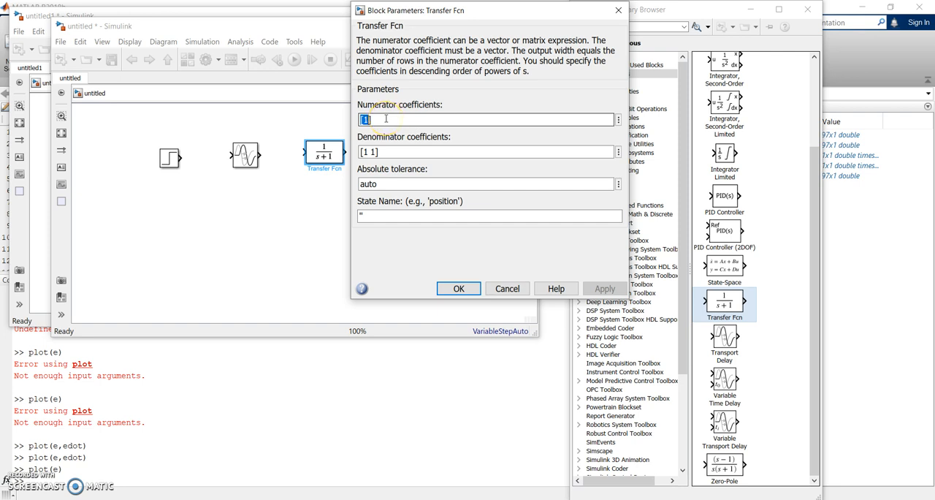
{"action": "type", "text": "400"}
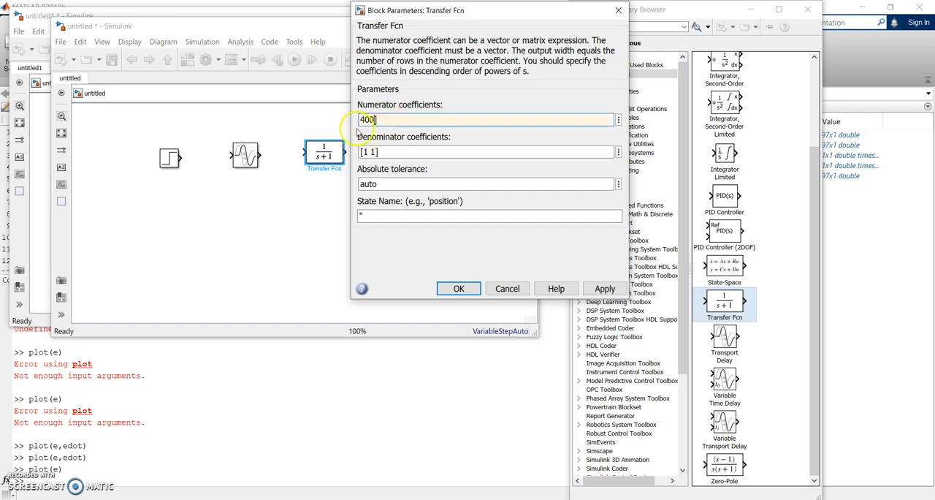
{"action": "left_click", "coordinate": [361, 119]}
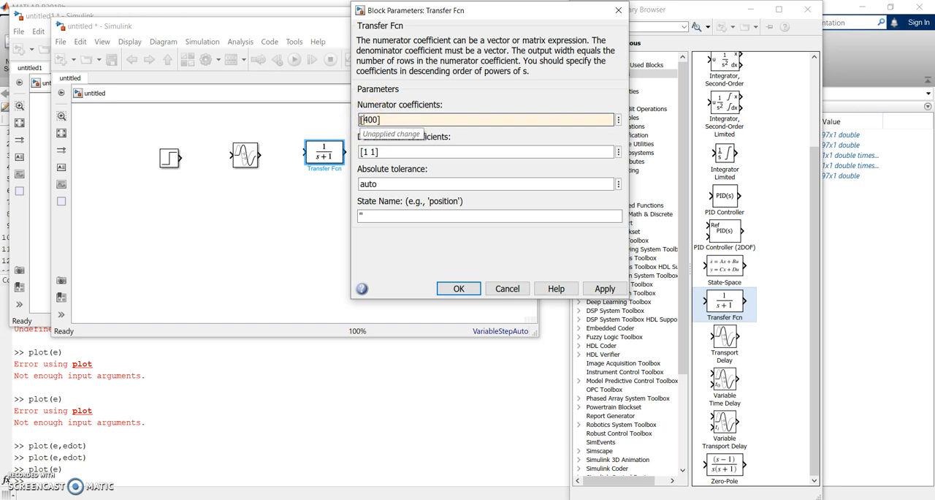
- Set the Transfer Fcn's denominator coefficients to [1 40 400] and enlarge the block to display its full expression
{"action": "left_click", "coordinate": [368, 151]}
{"action": "double_click", "coordinate": [369, 151]}
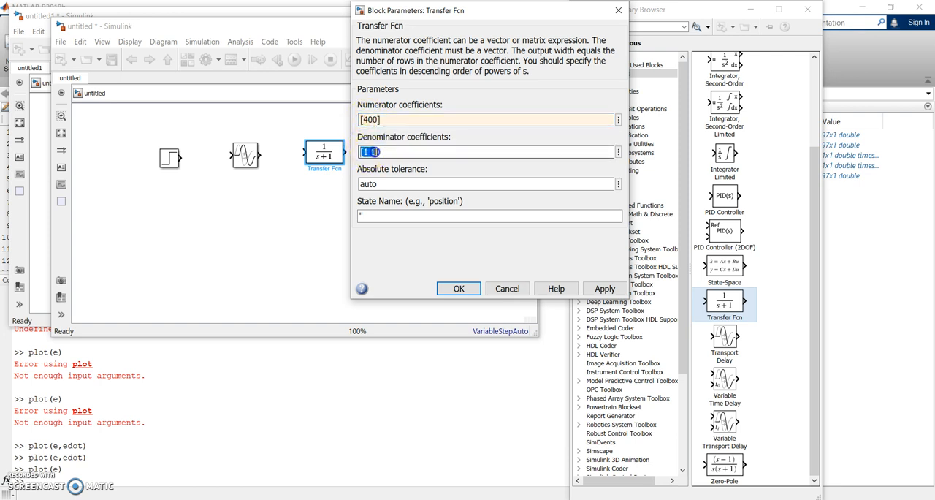
{"action": "type", "text": "40 400"}
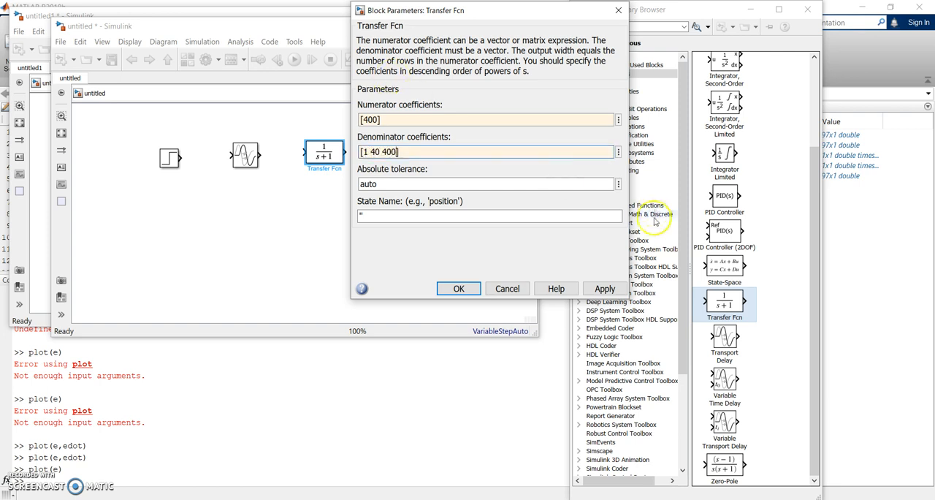
{"action": "left_click", "coordinate": [605, 288]}
{"action": "left_click", "coordinate": [459, 288]}
{"action": "left_click", "coordinate": [324, 155]}
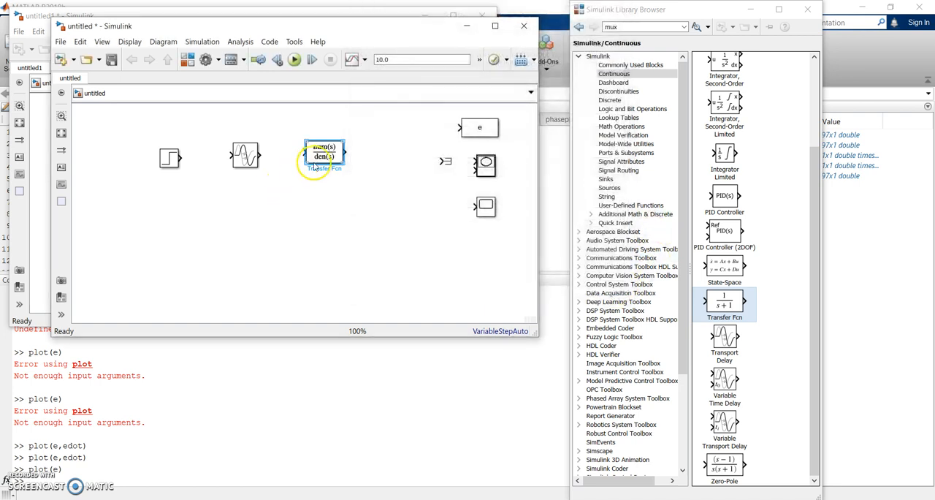
{"action": "left_click_drag", "start_coordinate": [344, 162], "coordinate": [374, 167]}
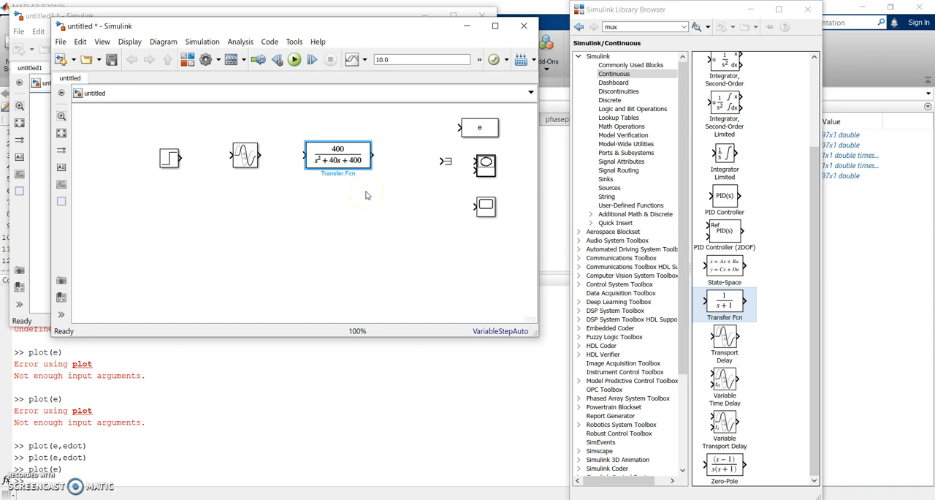
- Add Dead Zone and Saturation blocks from the Discontinuities library below the Step and Transport Delay blocks
{"action": "left_click", "coordinate": [629, 92]}
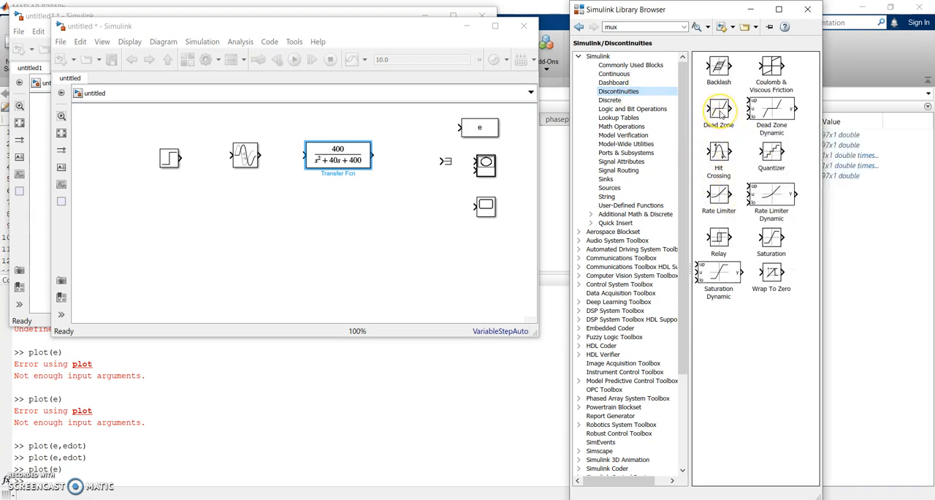
{"action": "left_click_drag", "start_coordinate": [721, 111], "coordinate": [202, 223]}
{"action": "left_click_drag", "start_coordinate": [772, 239], "coordinate": [271, 218]}
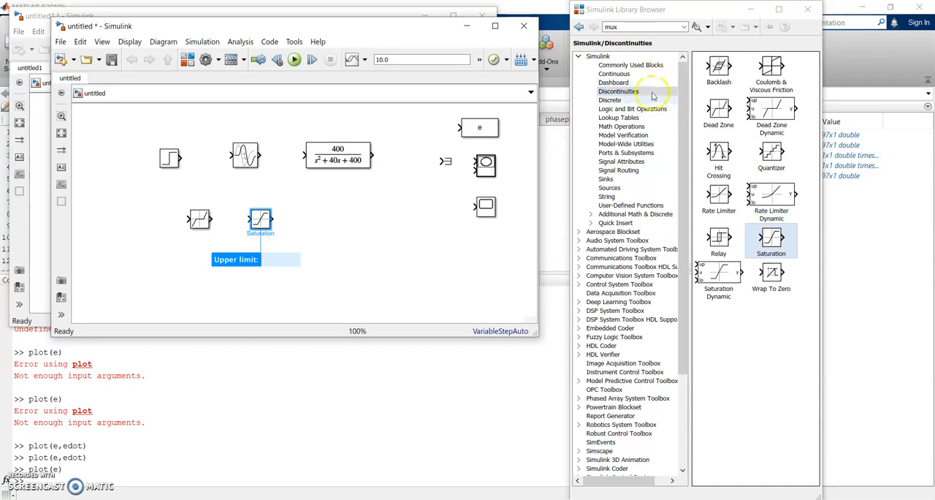
- Add a Sum block from the Math Operations library between the Step and Transport Delay blocks
{"action": "left_click", "coordinate": [624, 129]}
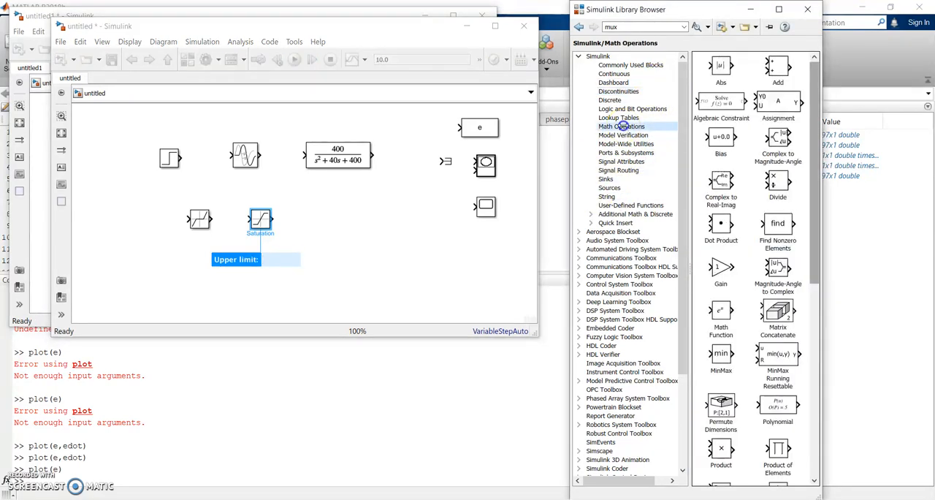
{"action": "scroll", "coordinate": [760, 292], "scroll_direction": "down", "scroll_amount": 5}
{"action": "left_click_drag", "start_coordinate": [780, 325], "coordinate": [211, 160]}
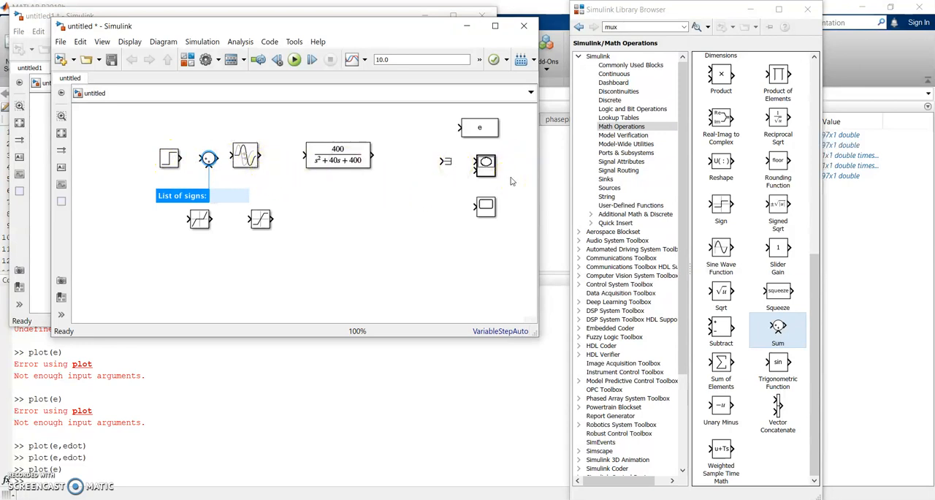
{"action": "left_click", "coordinate": [317, 270]}
- Set the Sum block's list of signs to |+- and apply the change
{"action": "double_click", "coordinate": [208, 160]}
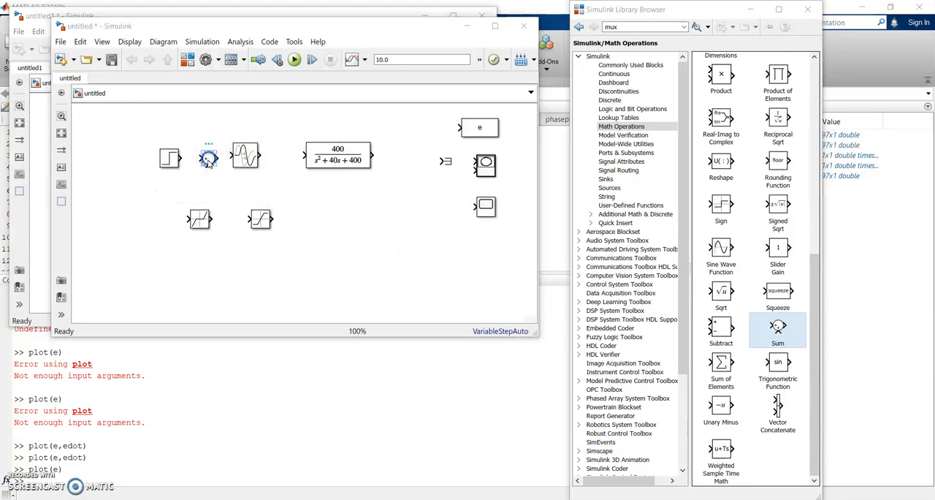
{"action": "double_click", "coordinate": [264, 173]}
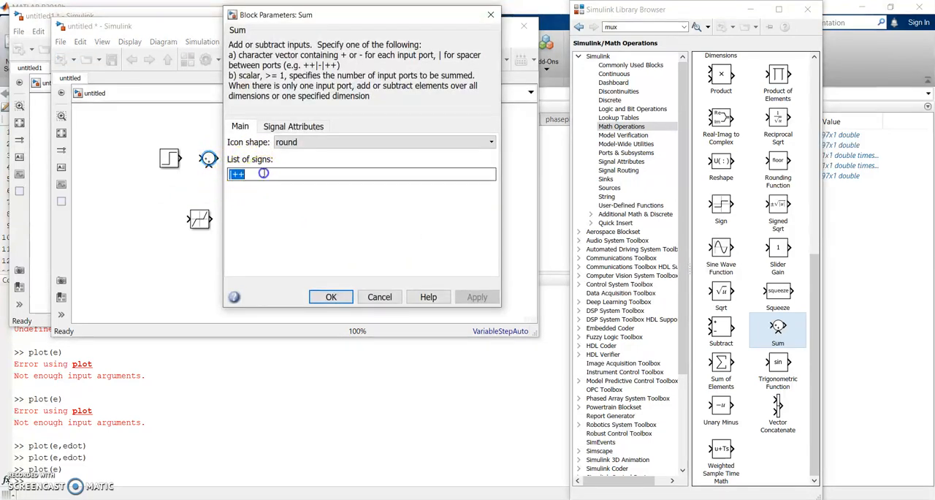
{"action": "key", "text": "BackSpace"}
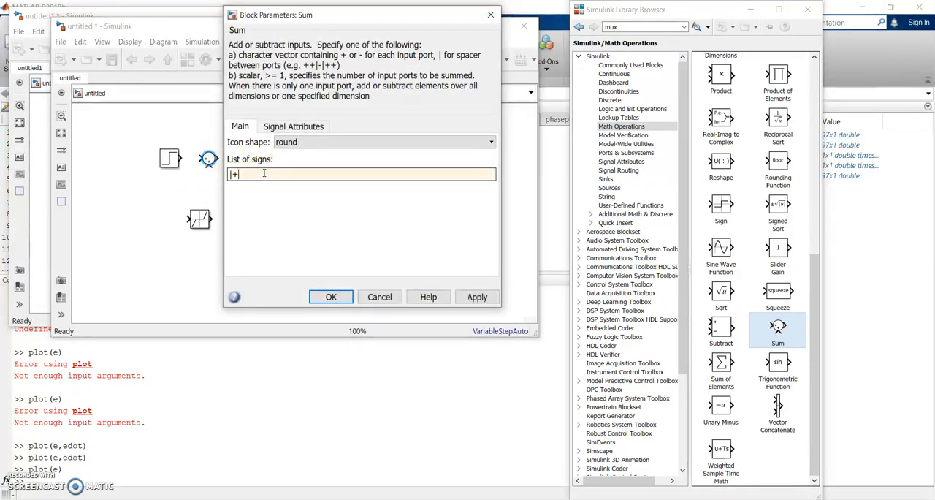
{"action": "left_click", "coordinate": [463, 295]}
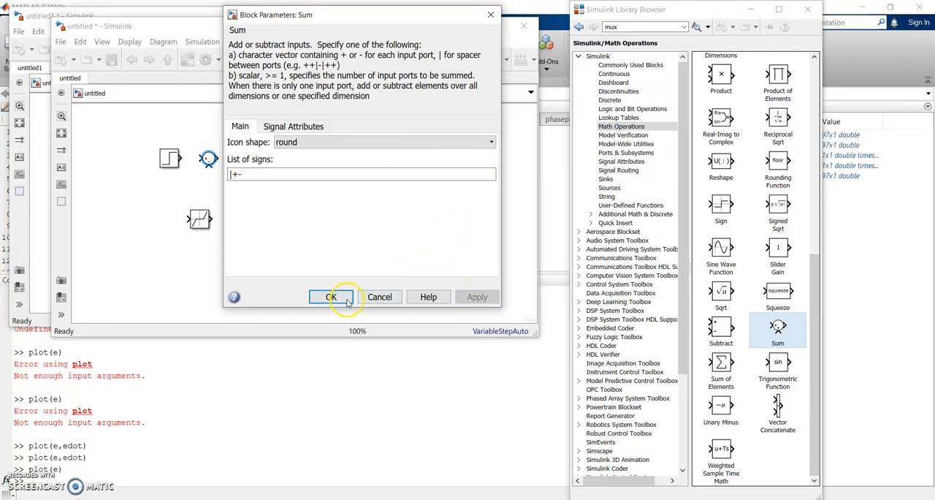
{"action": "left_click", "coordinate": [331, 297]}
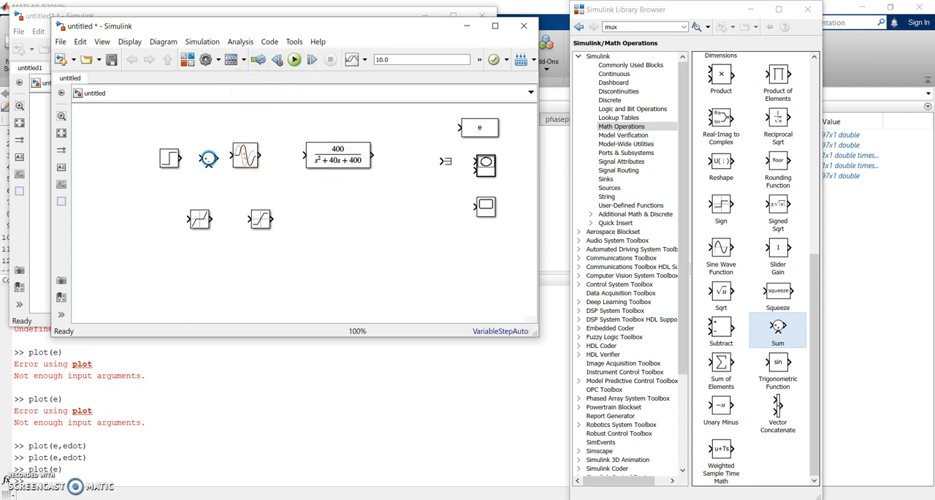
{"action": "left_click", "coordinate": [6, 495]}
{"action": "left_click", "coordinate": [7, 499]}
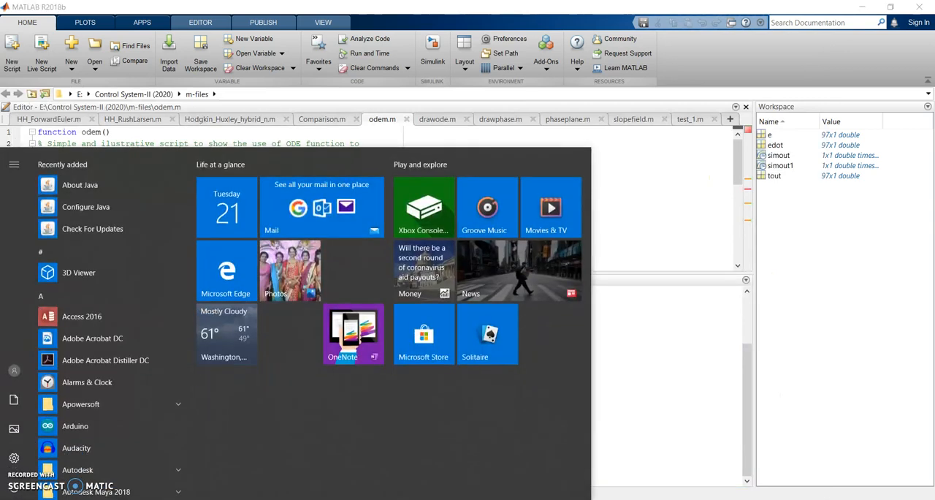
{"action": "left_click", "coordinate": [723, 478]}
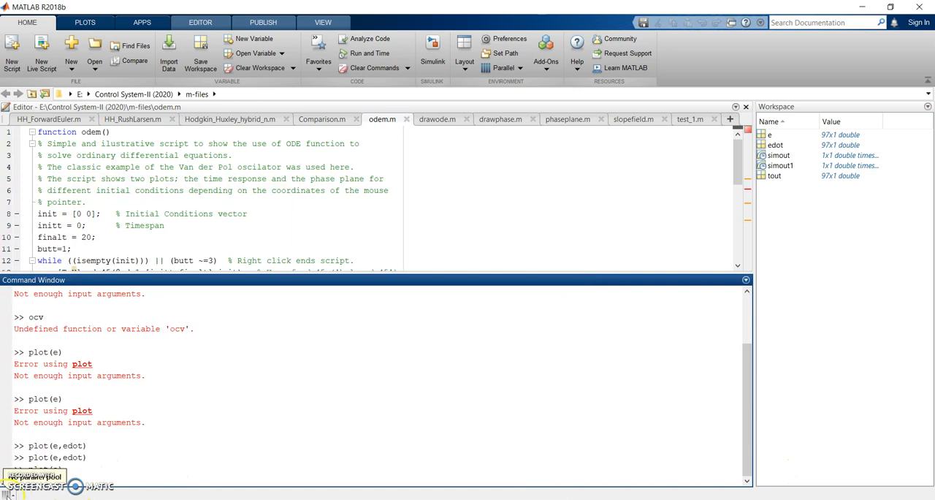
{"action": "left_click", "coordinate": [36, 499]}
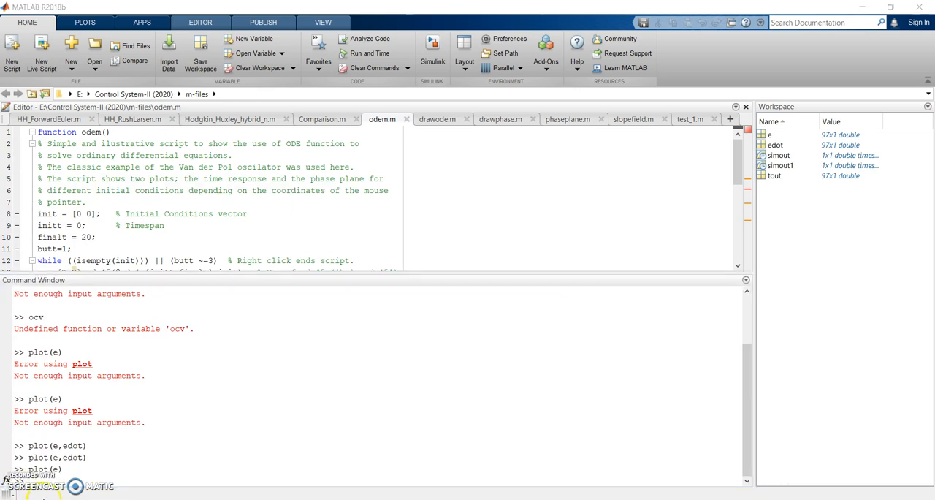
{"action": "left_click", "coordinate": [42, 497]}
{"action": "left_click", "coordinate": [33, 499]}
{"action": "left_click", "coordinate": [30, 498]}
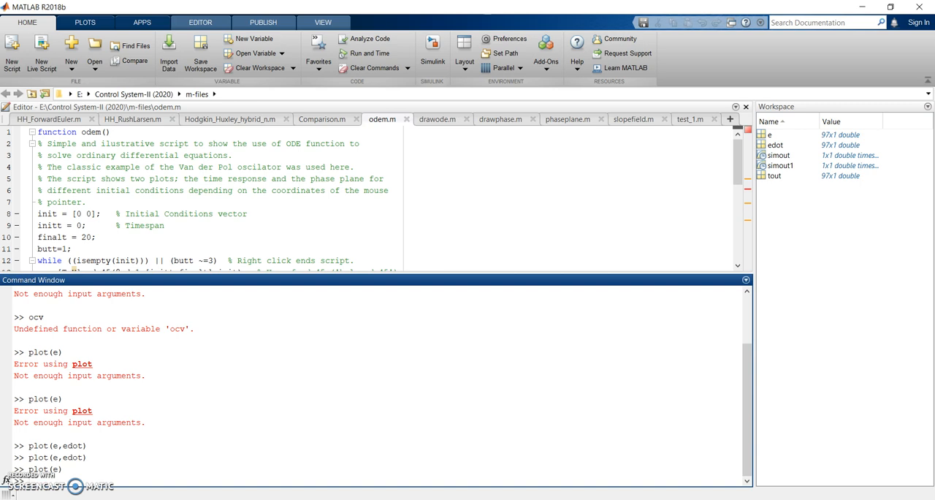